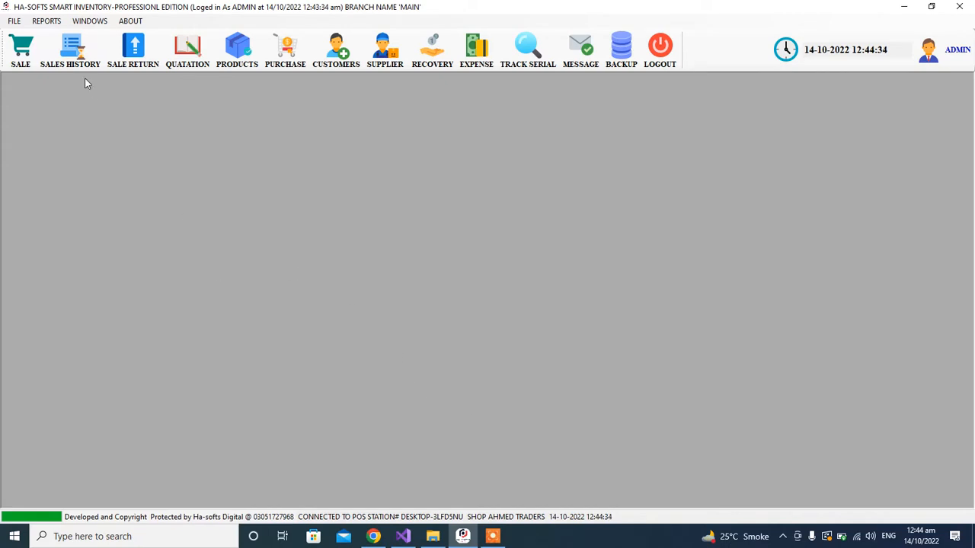
In Add or Manage Employee, change the first employee's salary from 12000 to 13000 and update the record
click(13, 21)
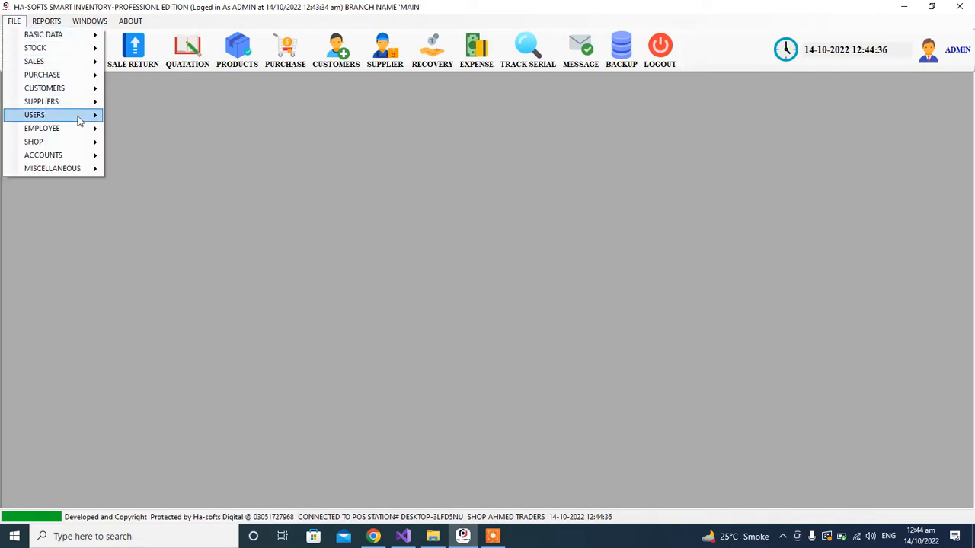
mouse_move(81, 130)
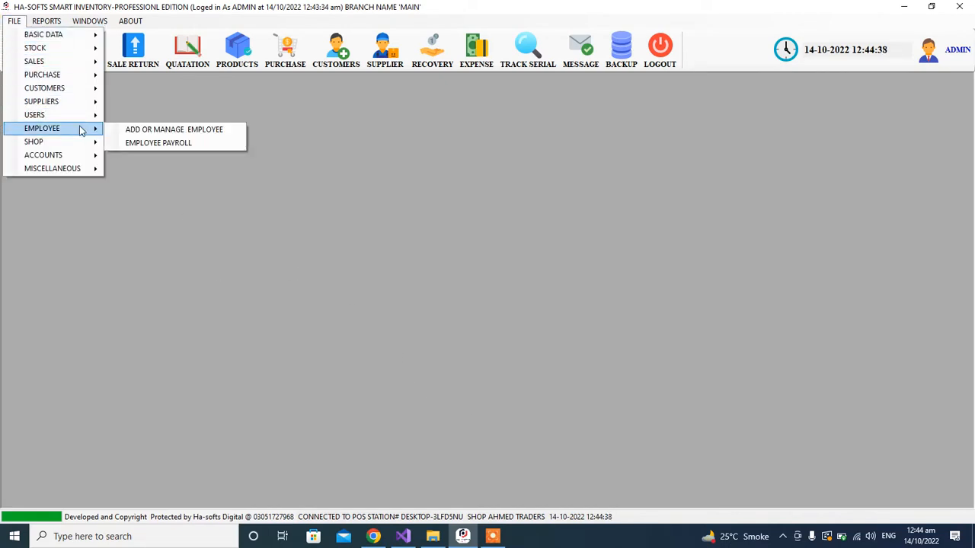
click(152, 131)
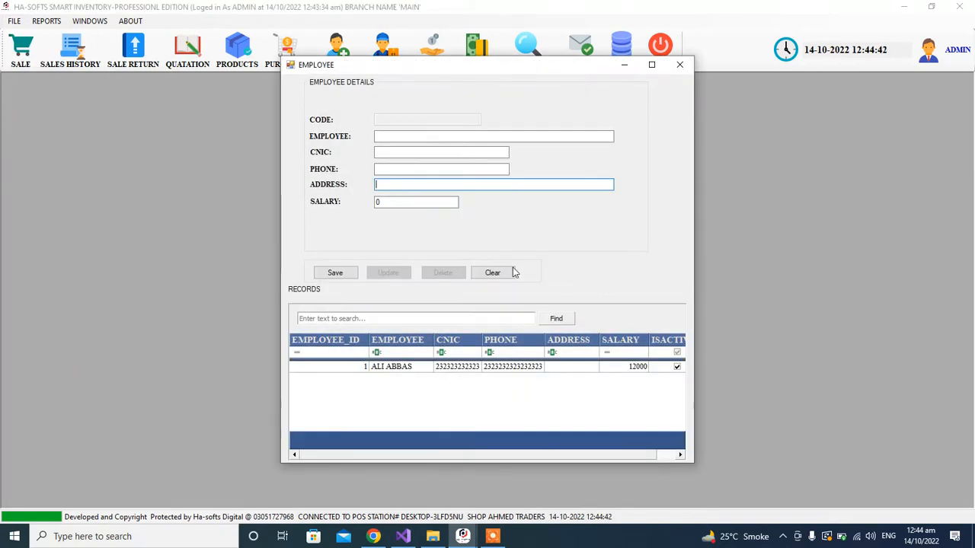
double_click(617, 368)
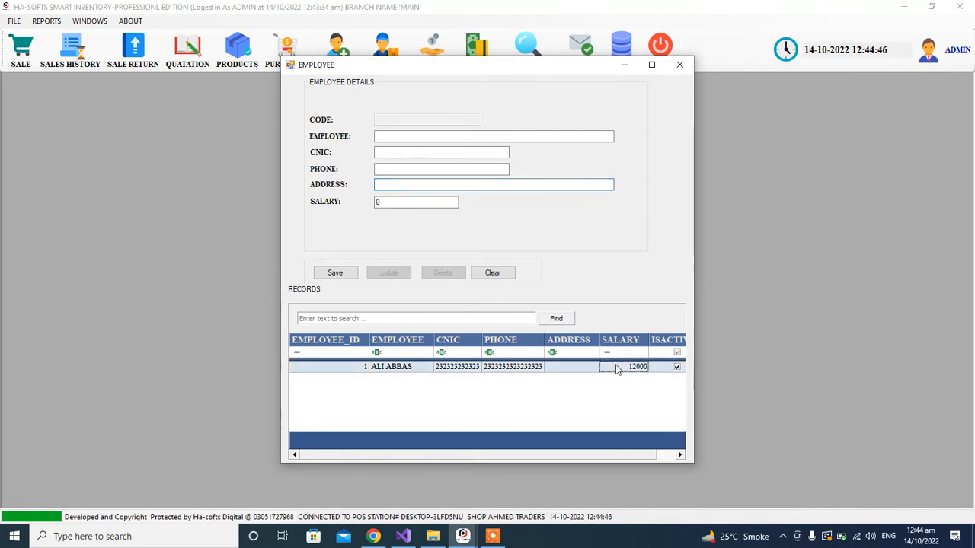
double_click(405, 202)
text(13)
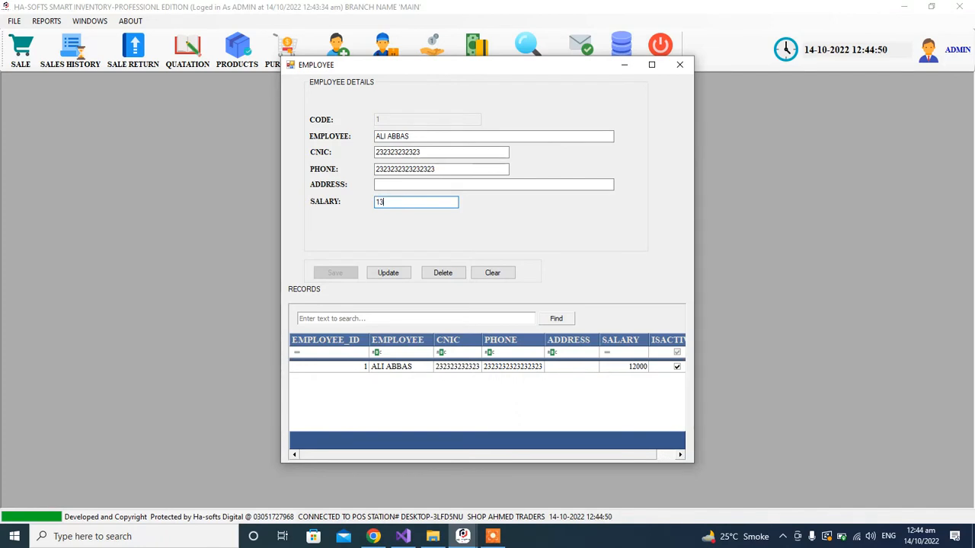
text(000)
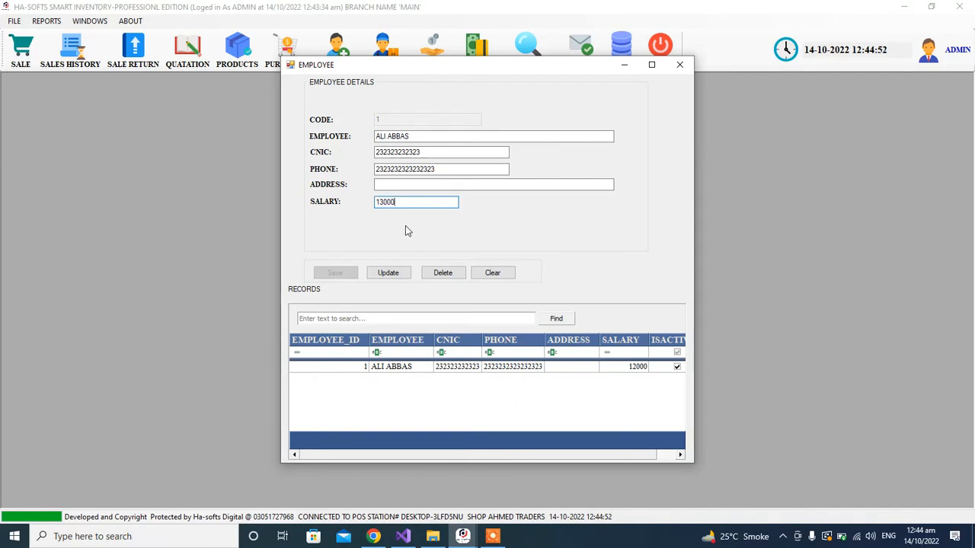
click(398, 277)
click(536, 312)
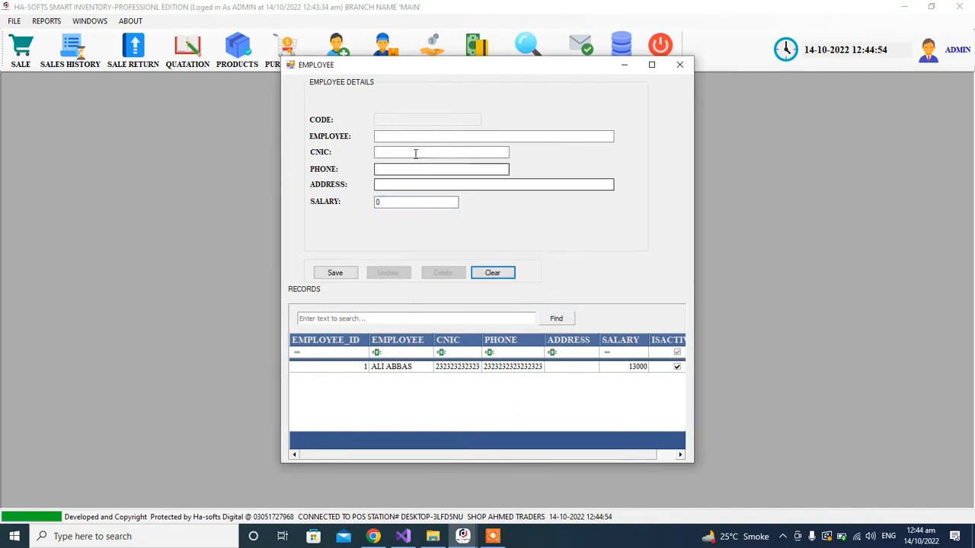
Enter the new employee's full name and CNIC number
click(383, 137)
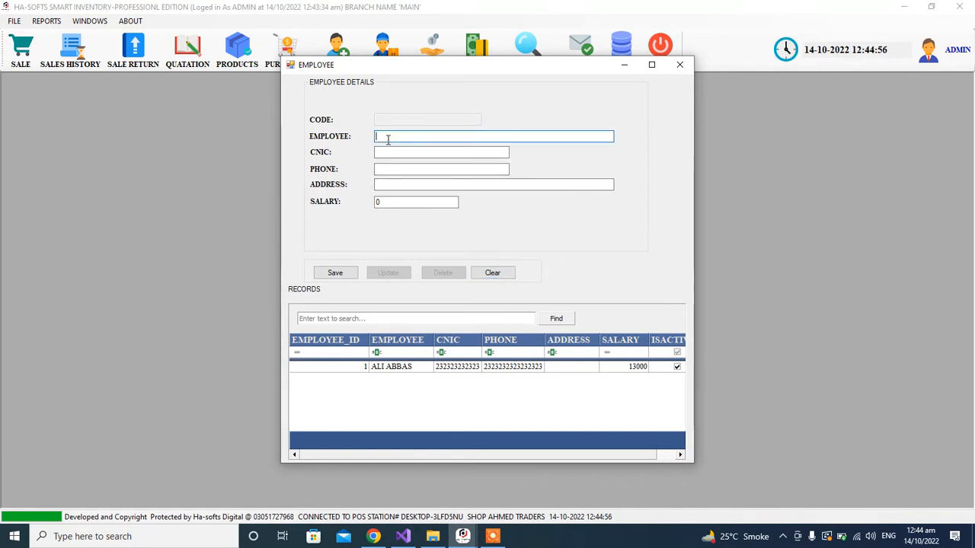
text(AM)
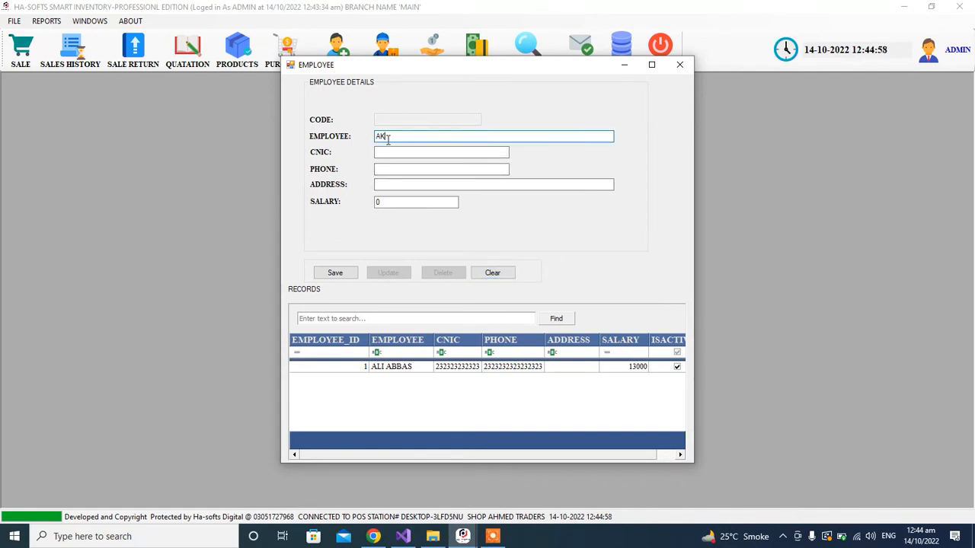
key(BackSpace)
key(BackSpace)
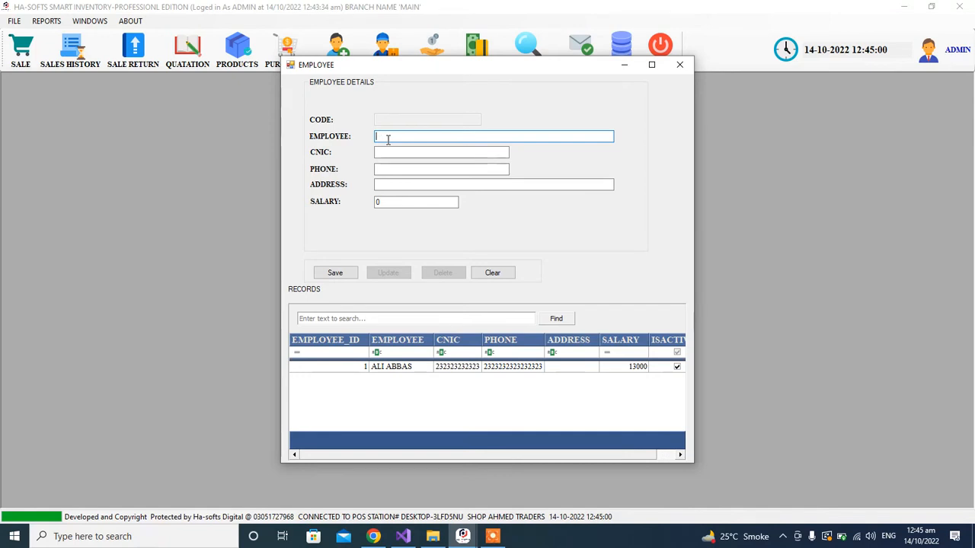
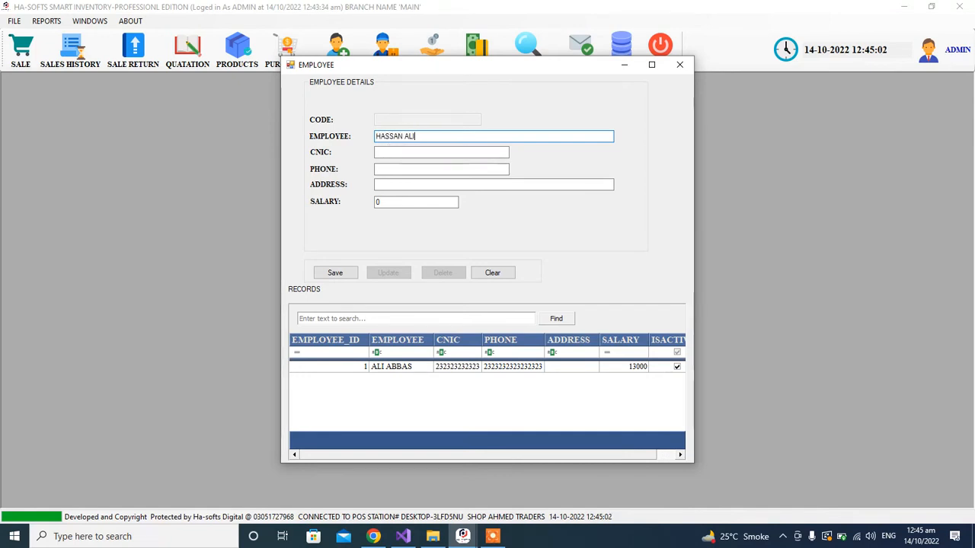
click(394, 152)
text(34232323232323)
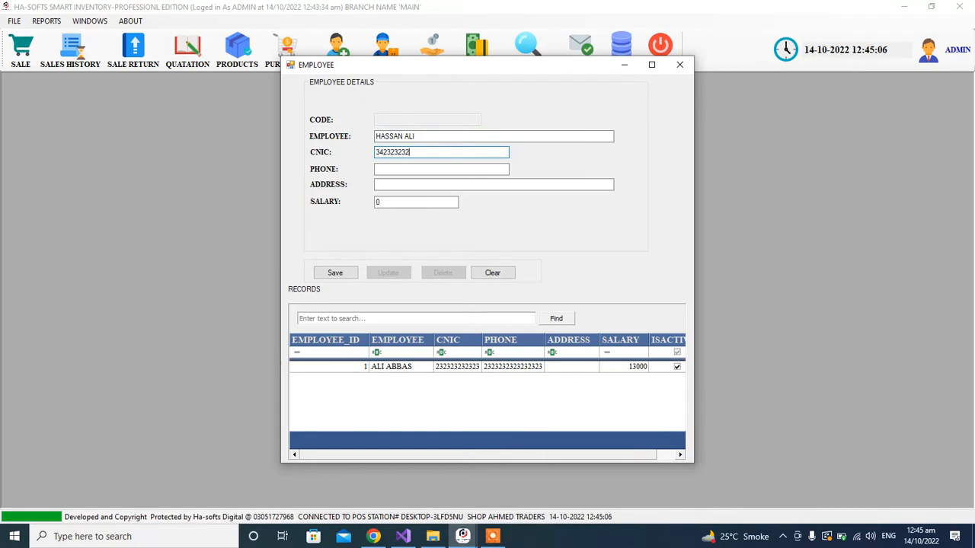
Fill in the employee's phone number and the address 'ABC'
click(395, 169)
text(32)
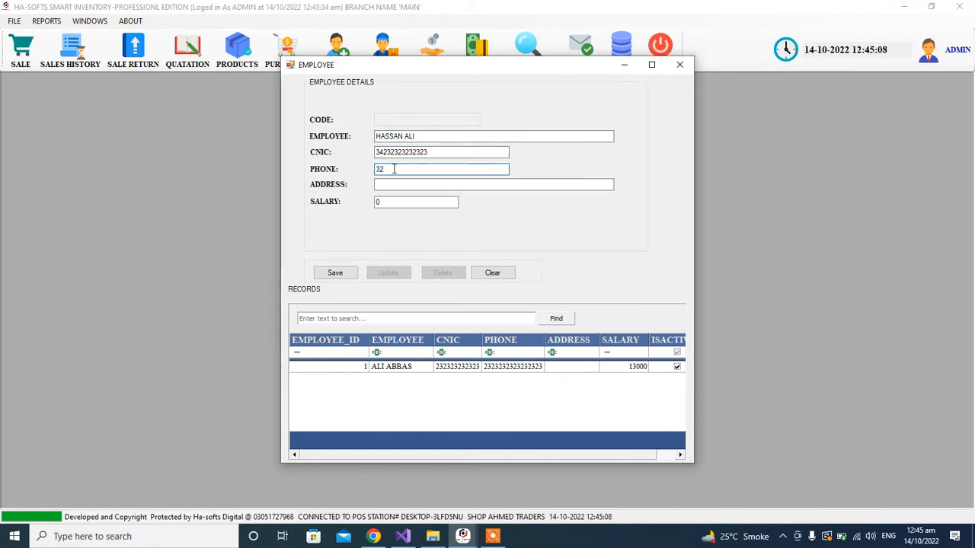
key(BackSpace)
key(BackSpace)
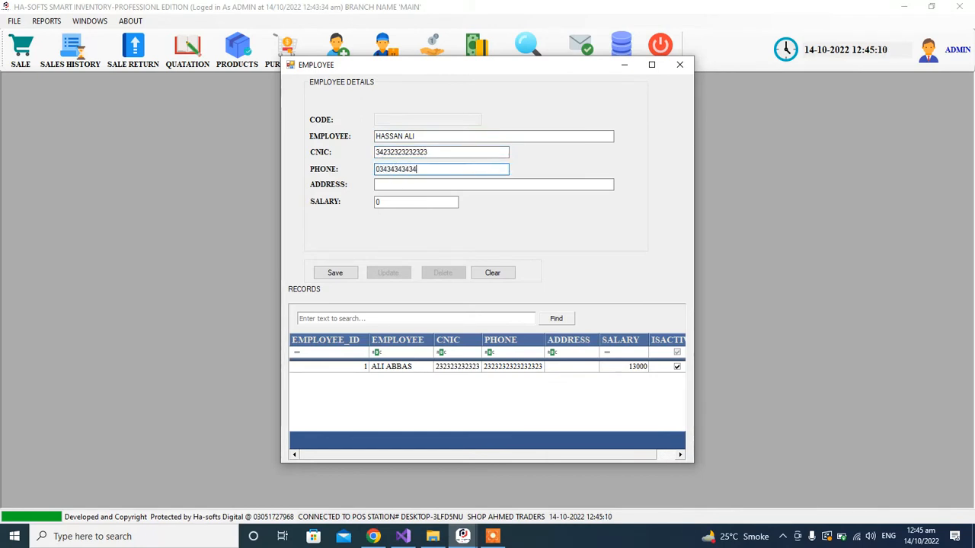
click(400, 185)
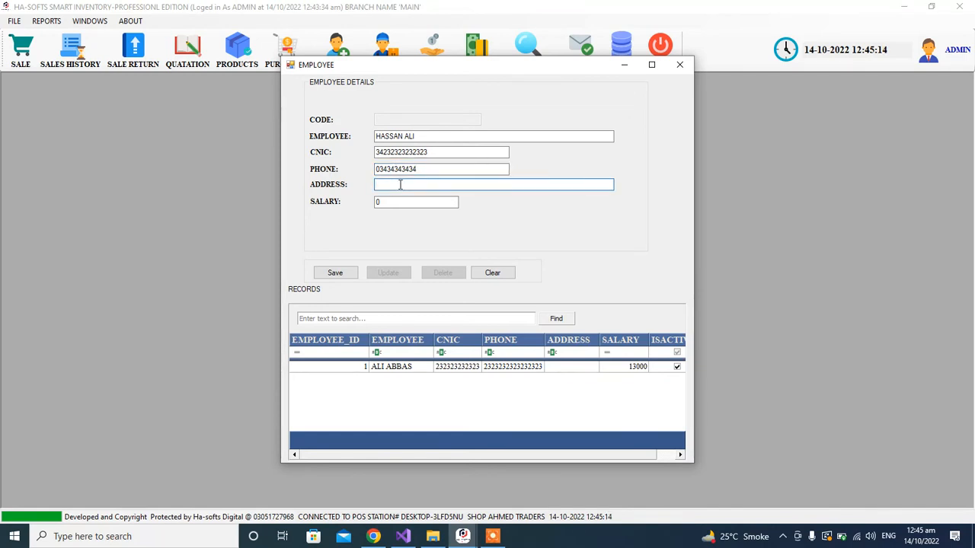
text(ABC)
Set the salary to 15000 and save the new employee record
key(Tab)
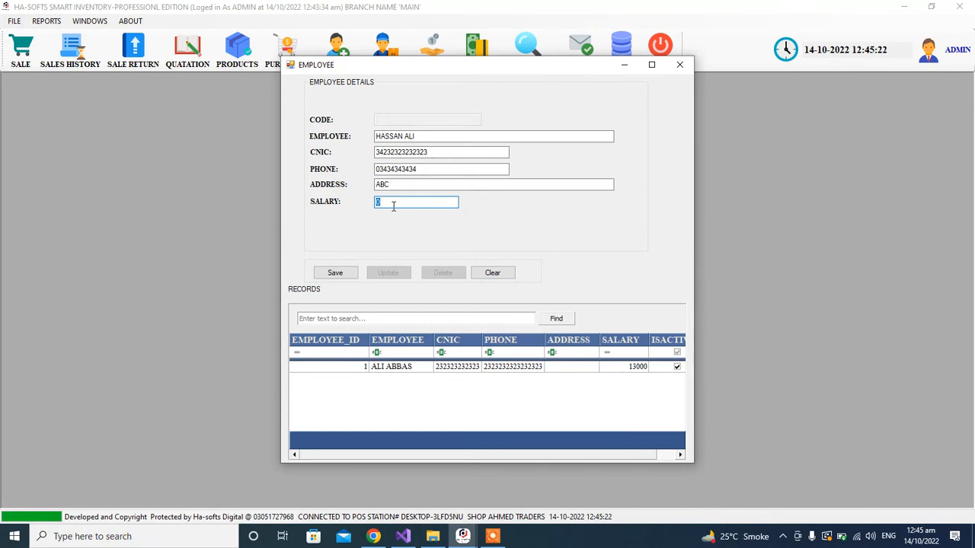
text(15000)
click(335, 276)
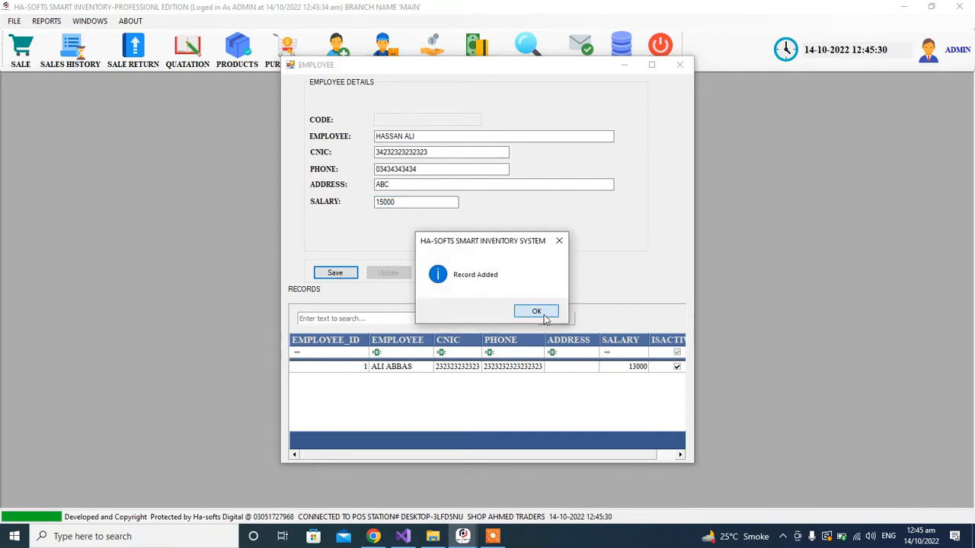
click(527, 312)
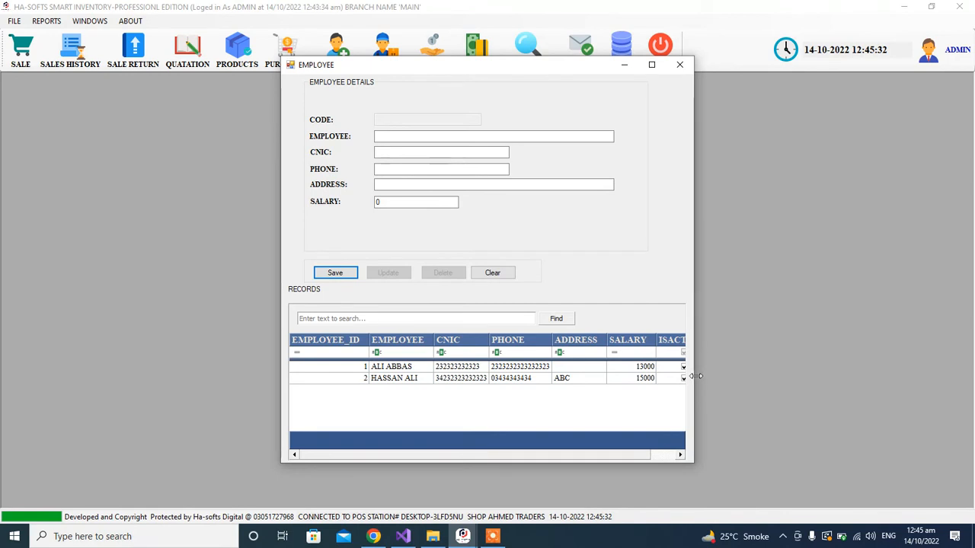
Widen the Employee window to check the new row, then close it
drag(693, 381, 781, 380)
click(639, 379)
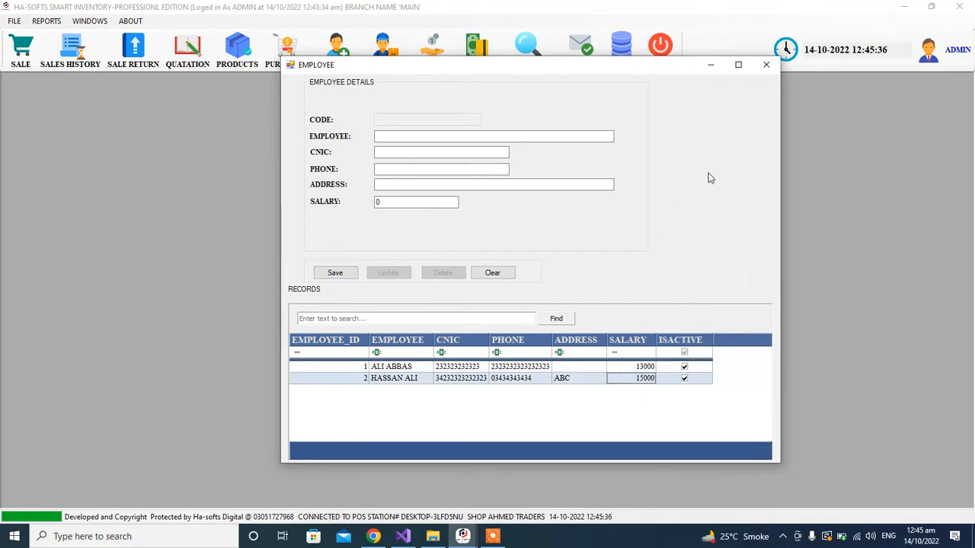
click(769, 67)
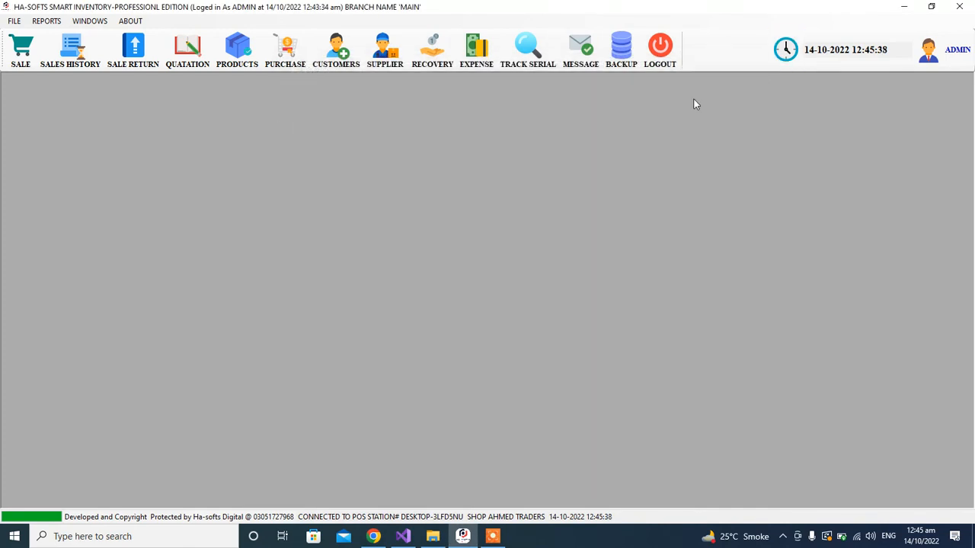
Open the employee payroll form and choose the second employee
click(14, 20)
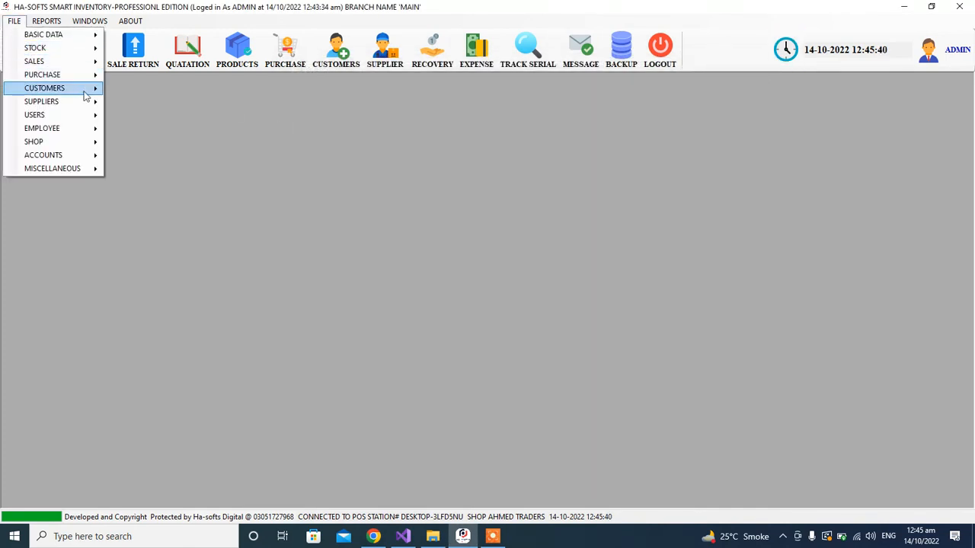
mouse_move(91, 139)
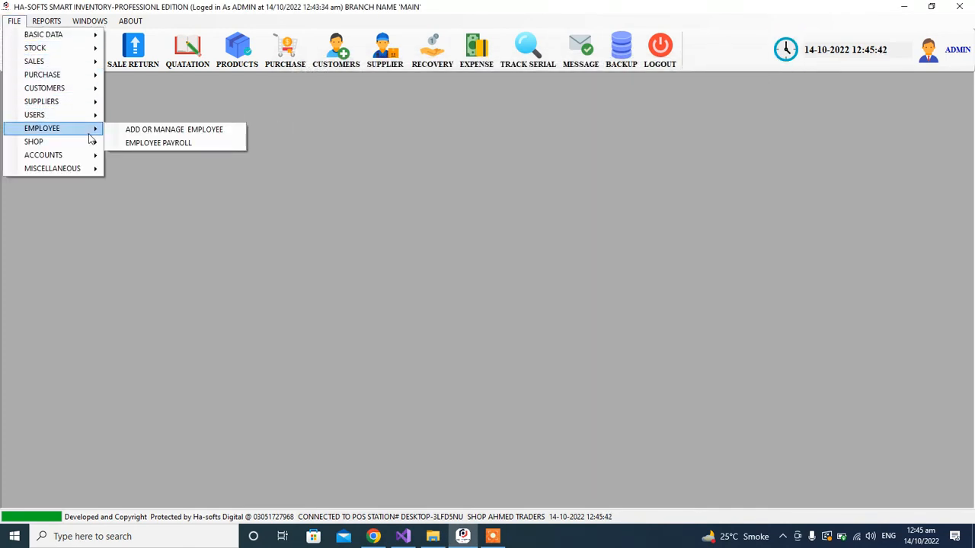
click(151, 145)
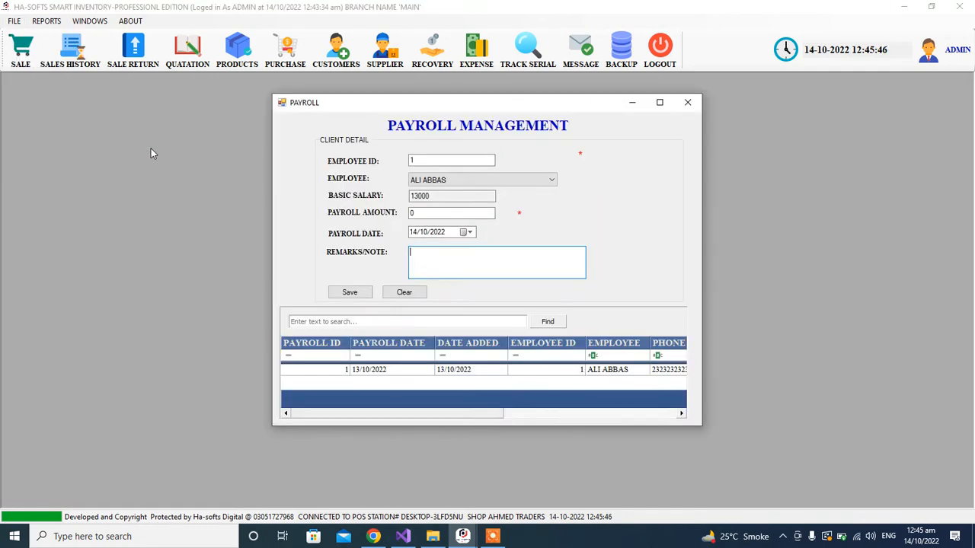
click(417, 161)
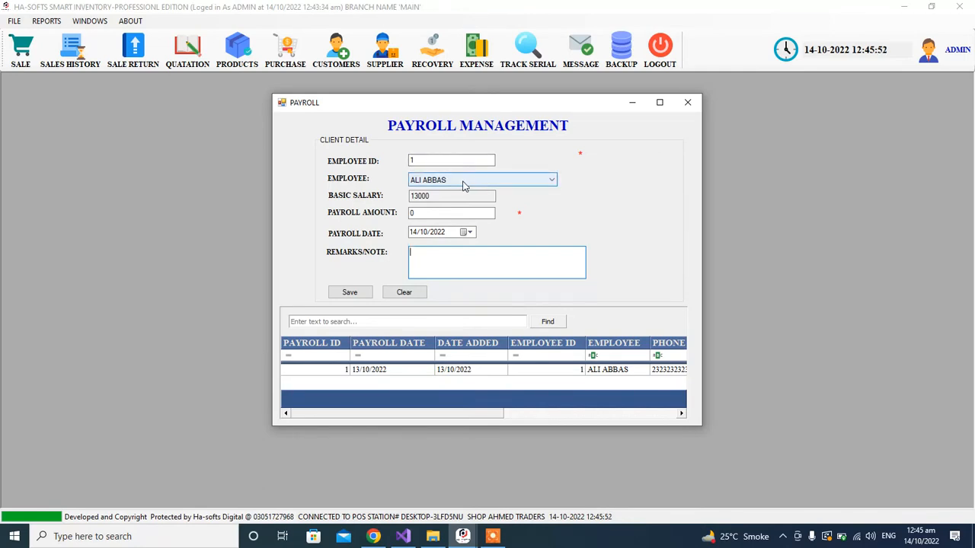
click(464, 183)
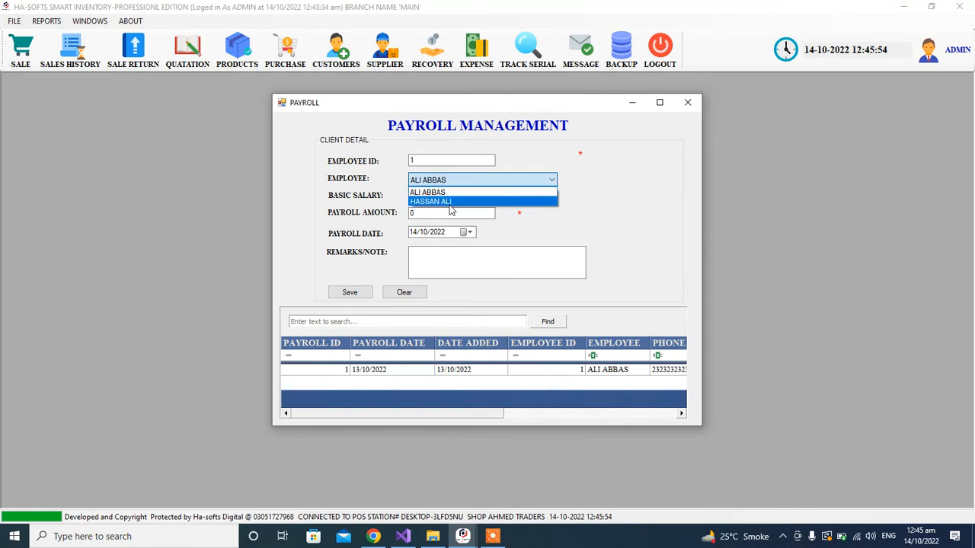
click(450, 202)
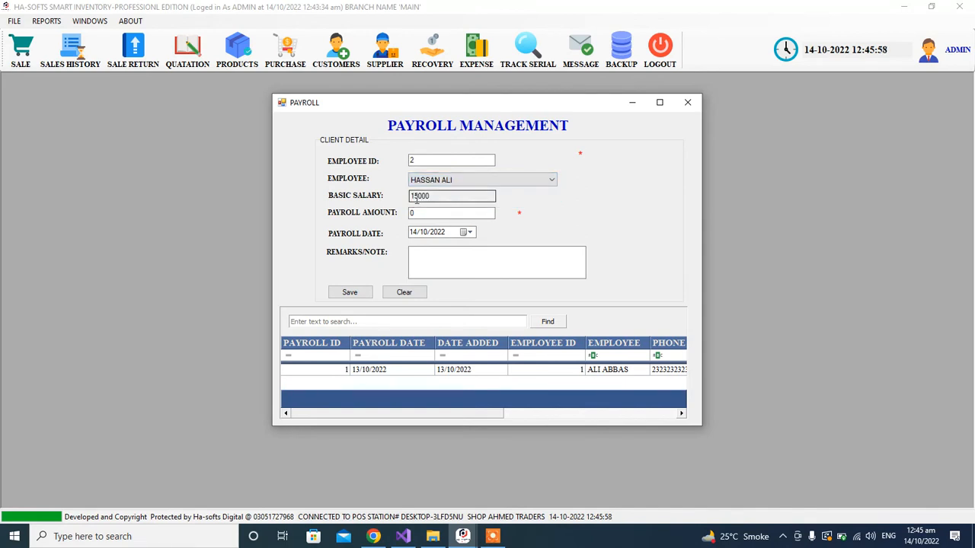
Enter a payroll amount of 14000, keeping the date 14/10/2022
click(416, 213)
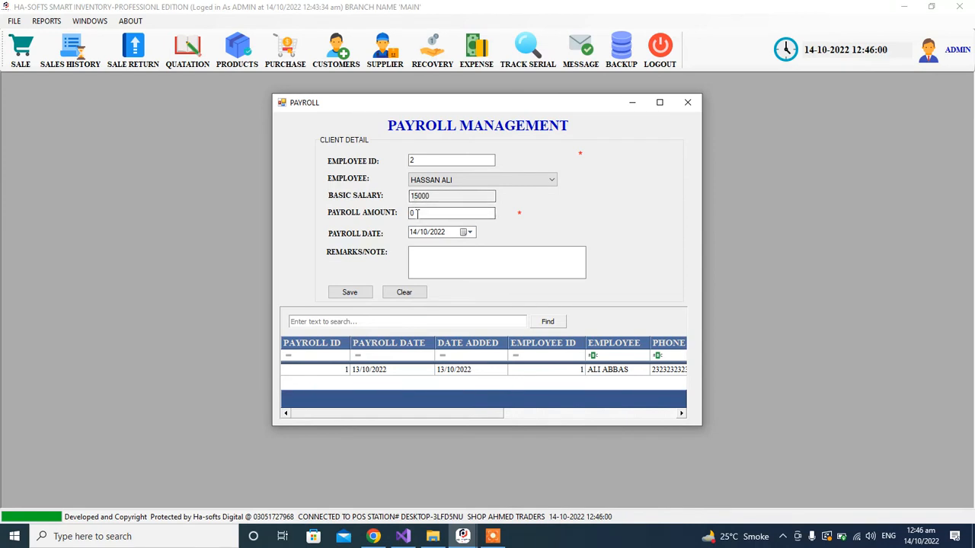
double_click(415, 213)
text(14000)
click(444, 266)
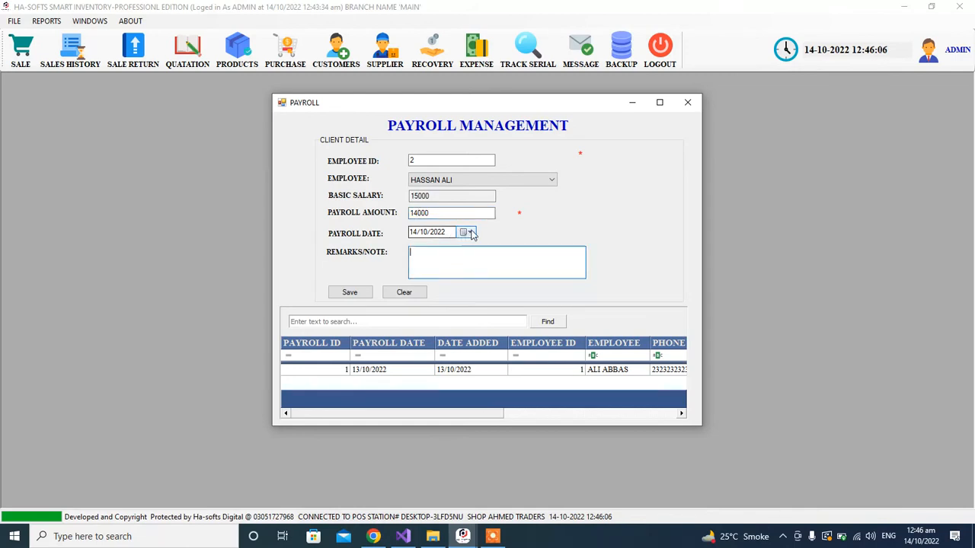
click(466, 234)
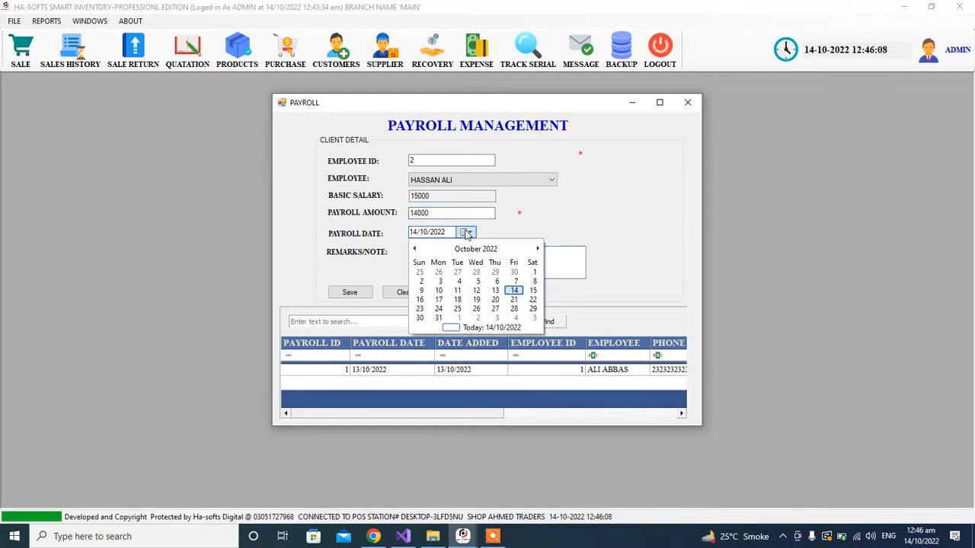
click(468, 235)
Add the remark '1000 CUT KRLIA LEAVE CHUTI' and save the payroll entry
click(444, 260)
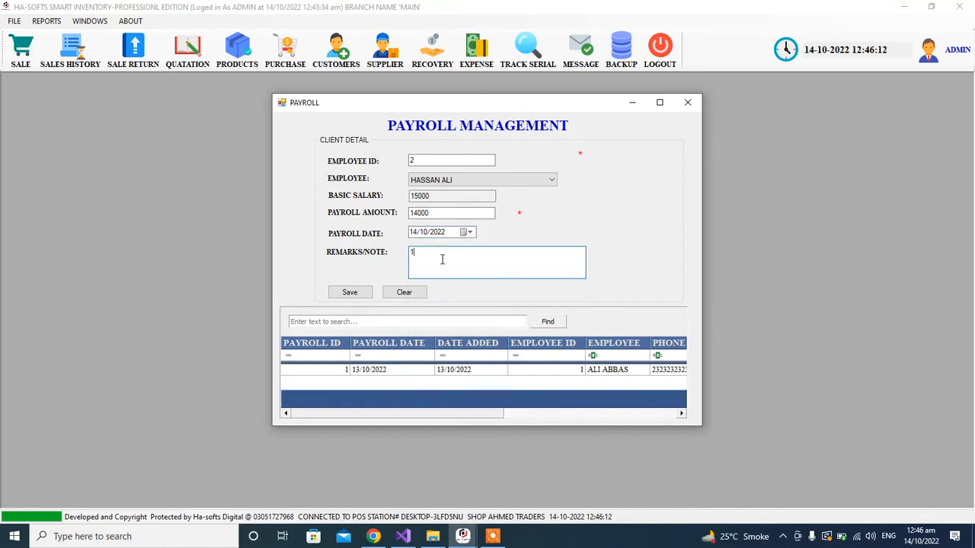
text(BAKI HA)
text(1000)
key(BackSpace)
key(BackSpace)
key(BackSpace)
key(BackSpace)
key(BackSpace)
key(BackSpace)
key(BackSpace)
key(BackSpace)
key(BackSpace)
text(1000 CUT KRLIA LEAVE CHUTI)
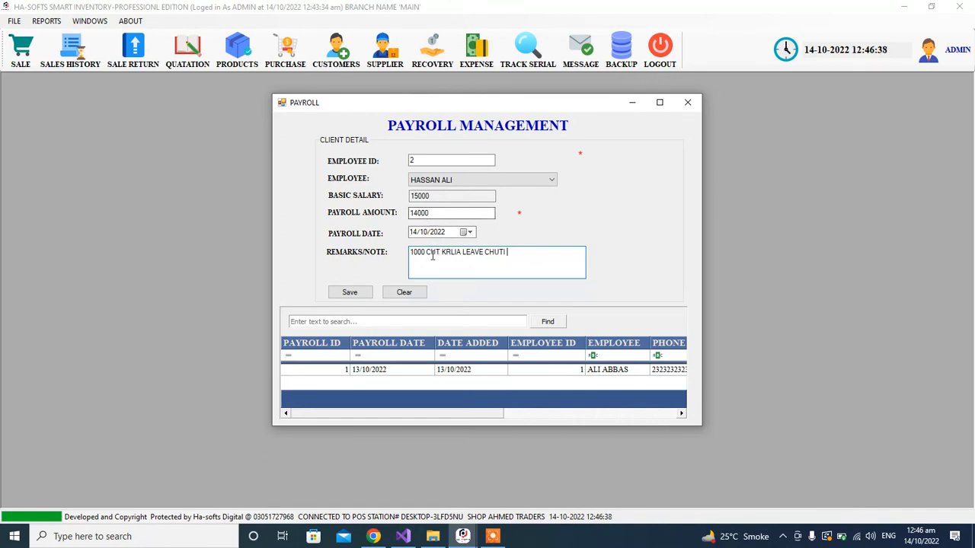
drag(524, 254, 409, 255)
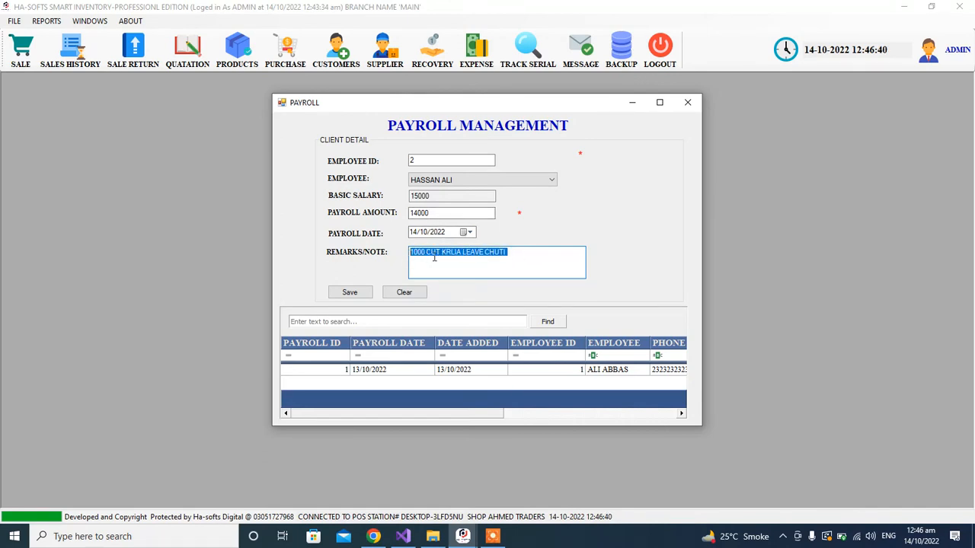
click(435, 255)
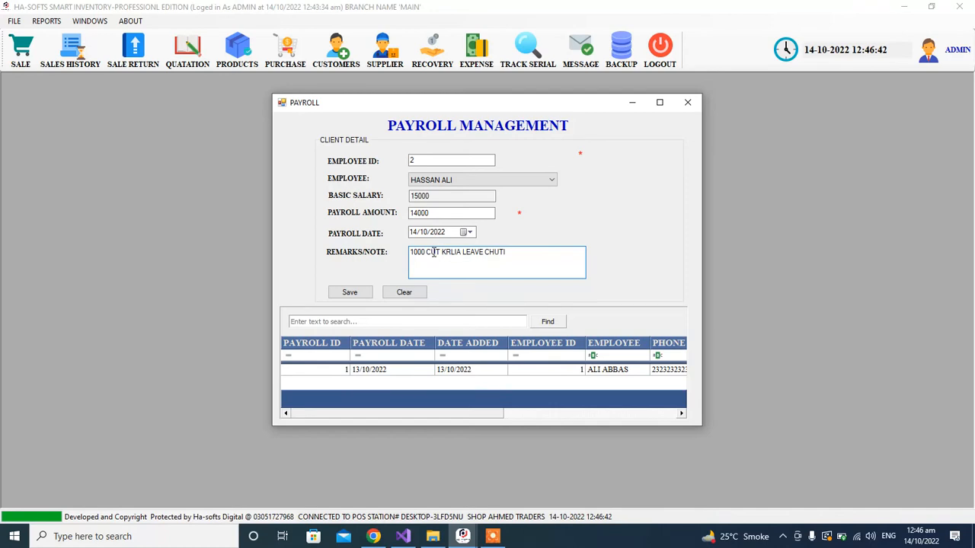
click(349, 293)
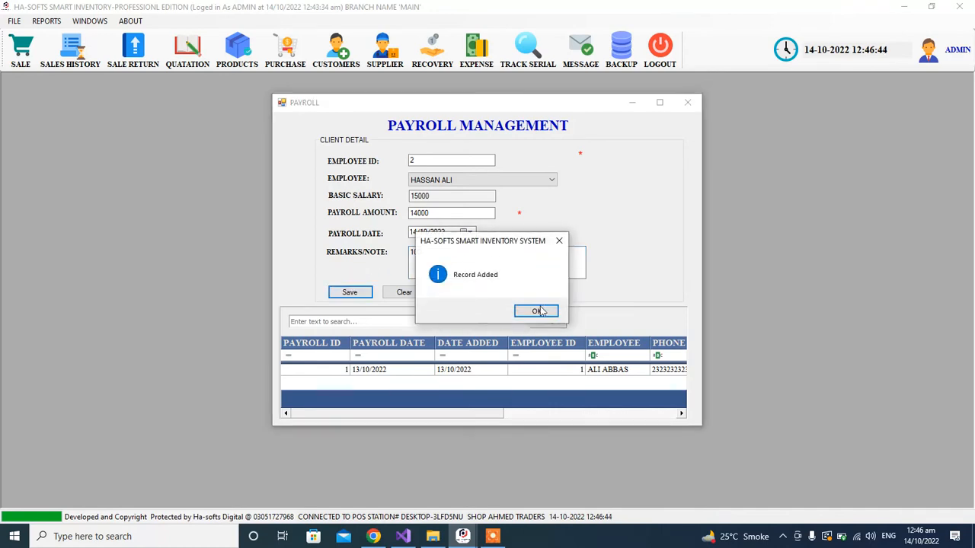
Dismiss the Record Added message, enlarge the Payroll window to review both entries, then close it
click(533, 315)
drag(702, 335, 914, 336)
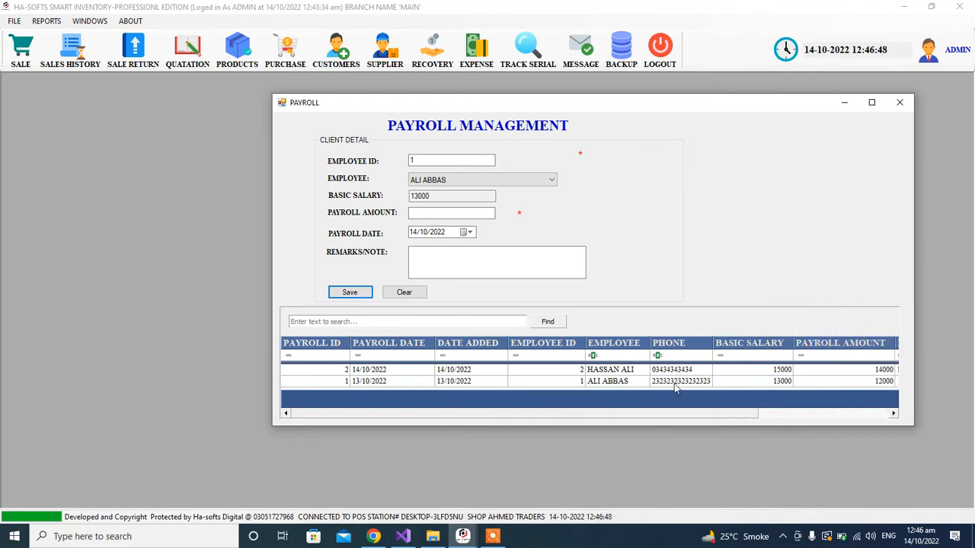
drag(557, 429, 373, 442)
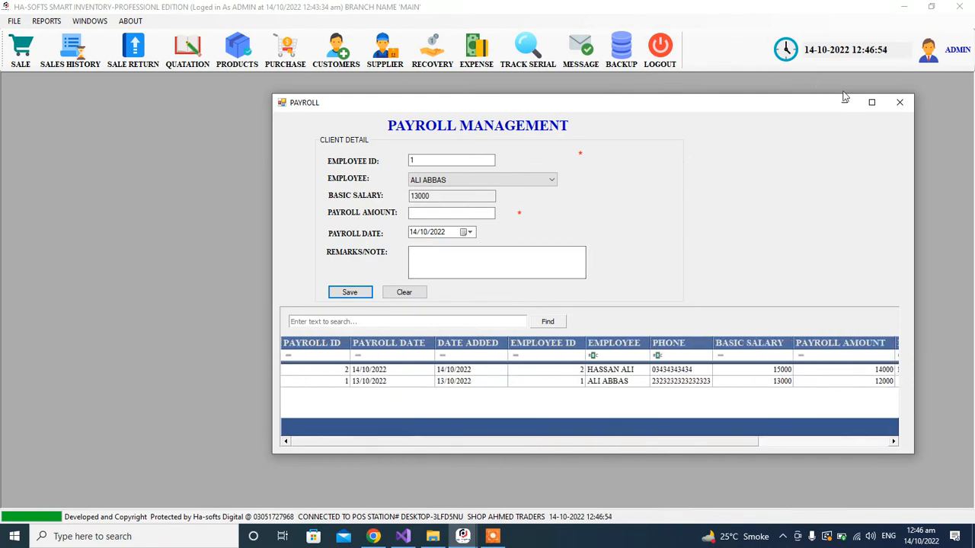
click(906, 103)
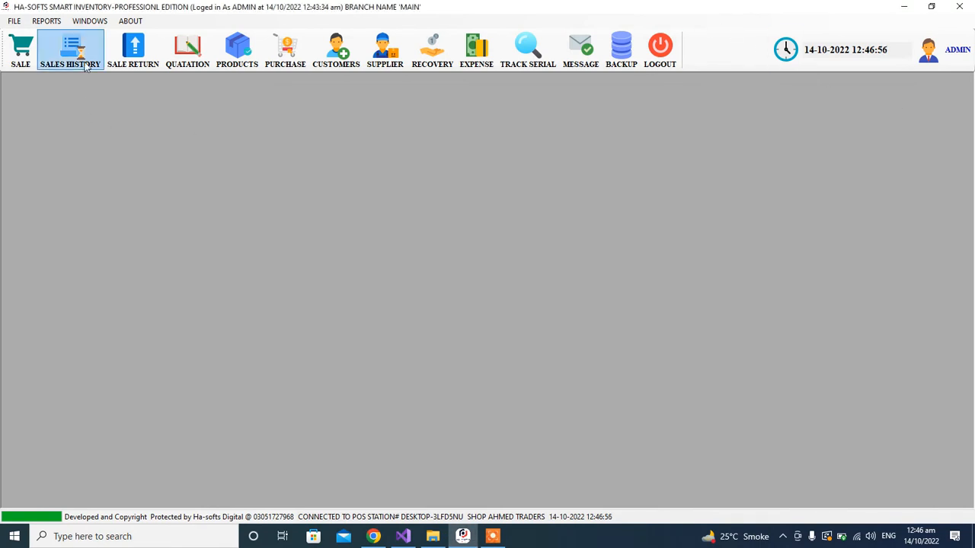
Open the Payroll Report settings from Reports > Other Reports
click(47, 21)
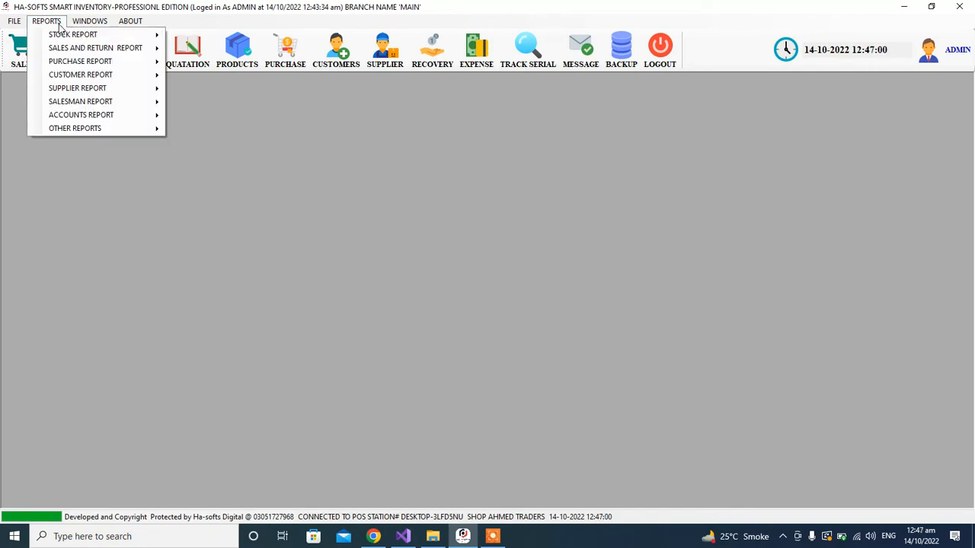
click(59, 24)
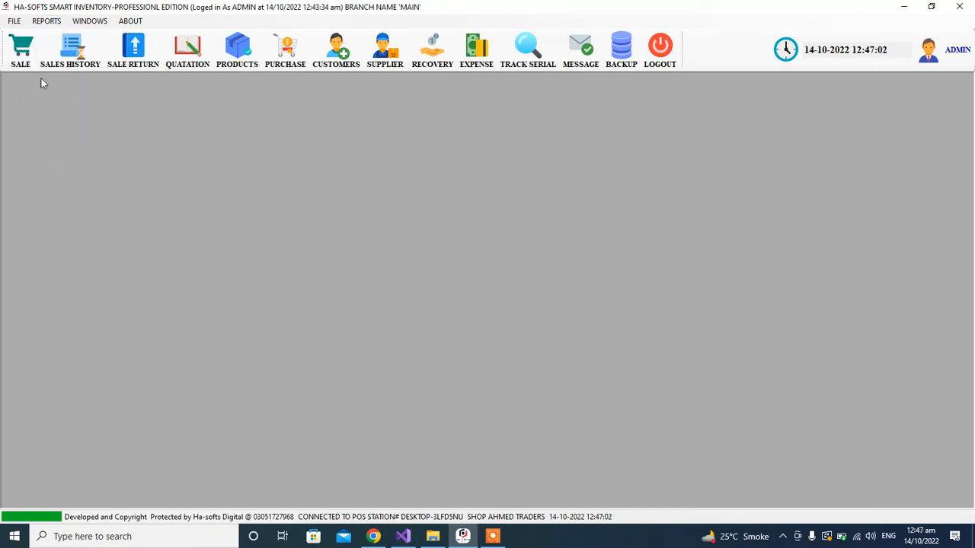
click(45, 23)
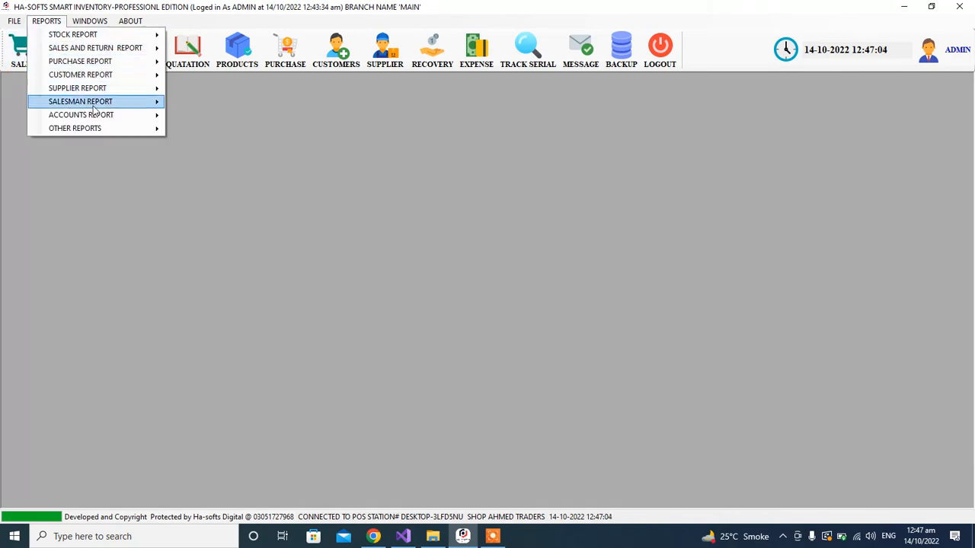
mouse_move(120, 134)
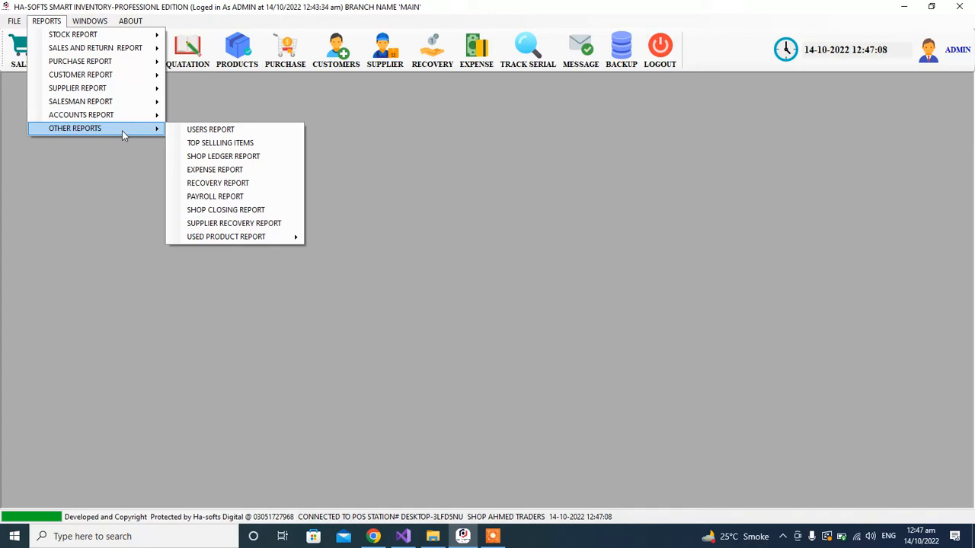
click(233, 200)
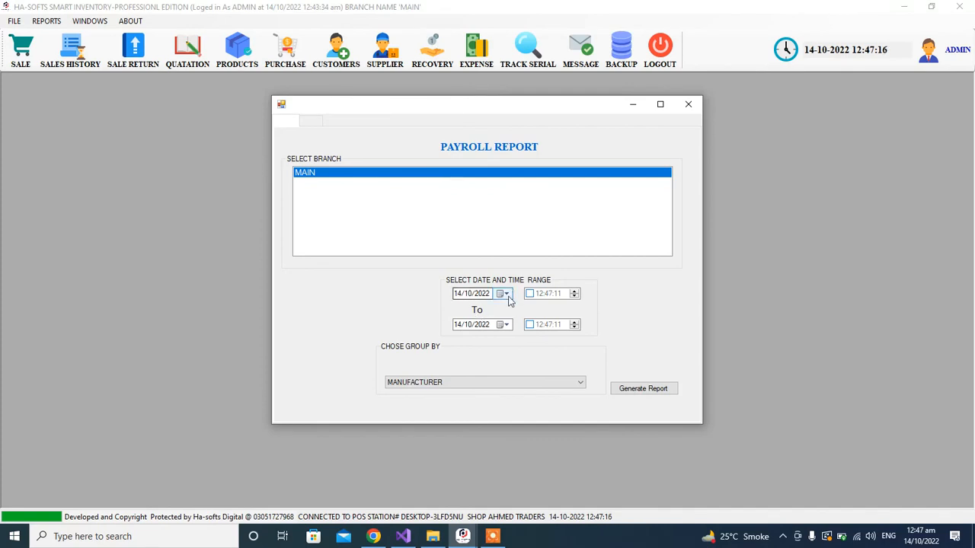
Generate the Payroll Report from 05/09/2022 and maximize the report window
click(506, 294)
click(458, 309)
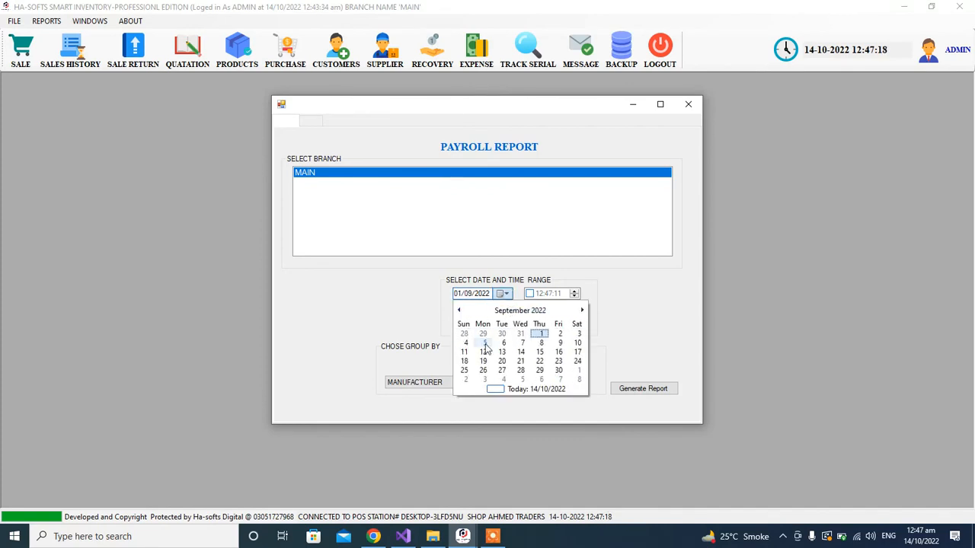
click(483, 344)
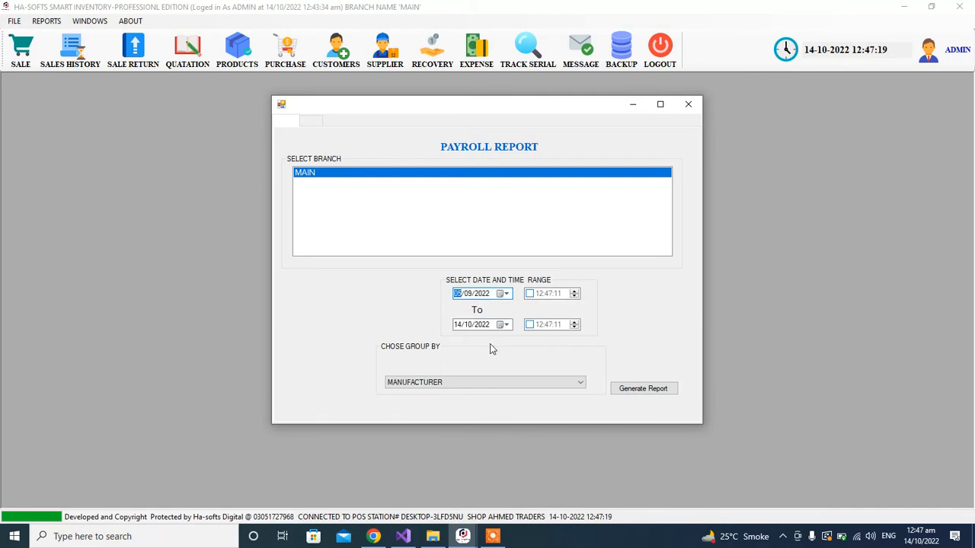
click(643, 389)
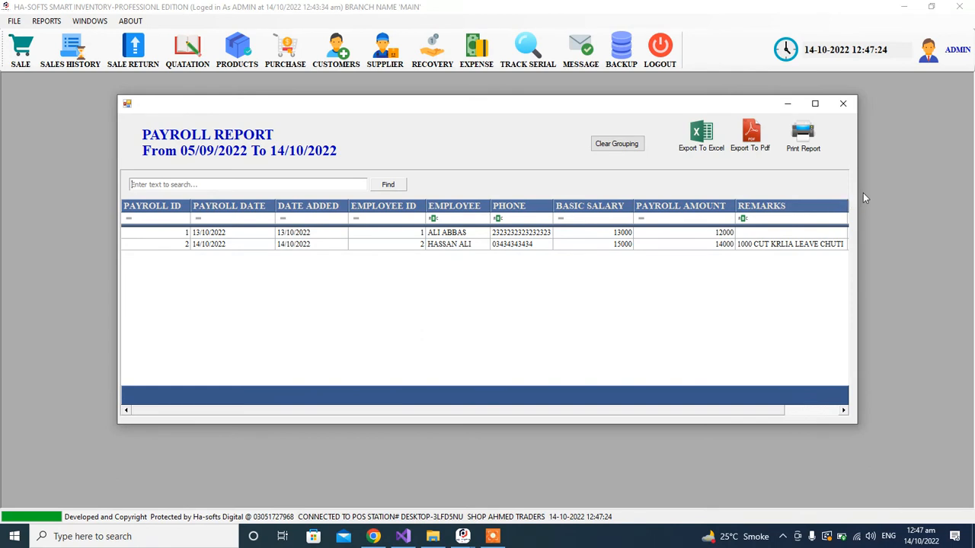
click(813, 103)
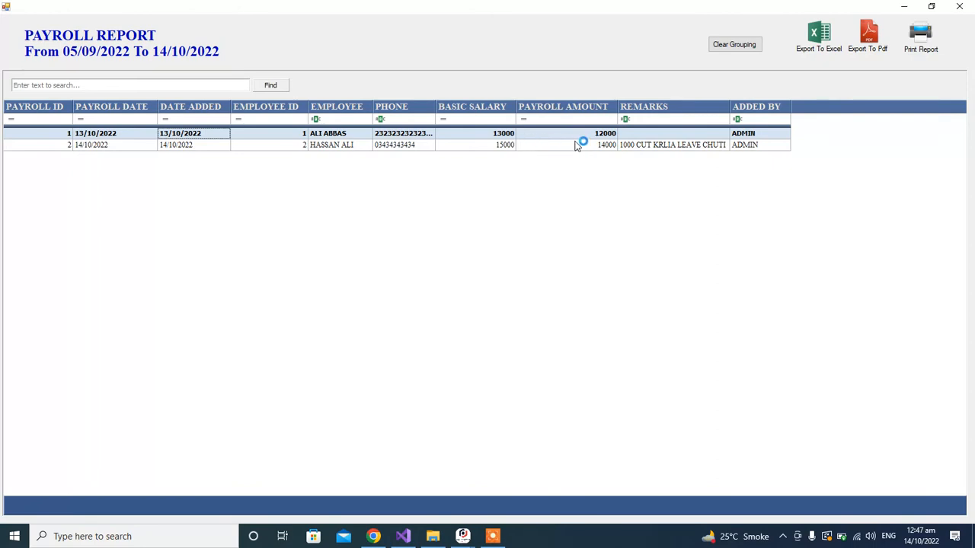
click(482, 146)
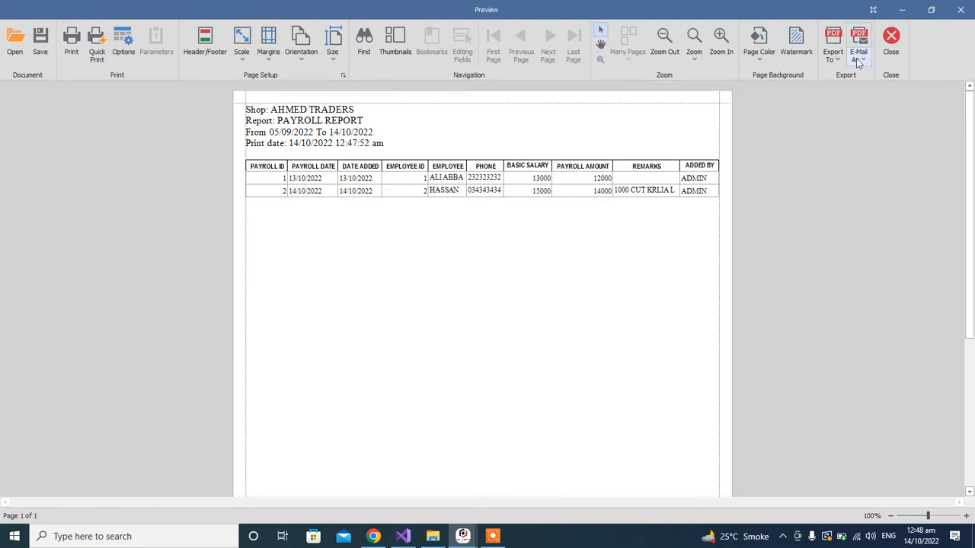
click(835, 67)
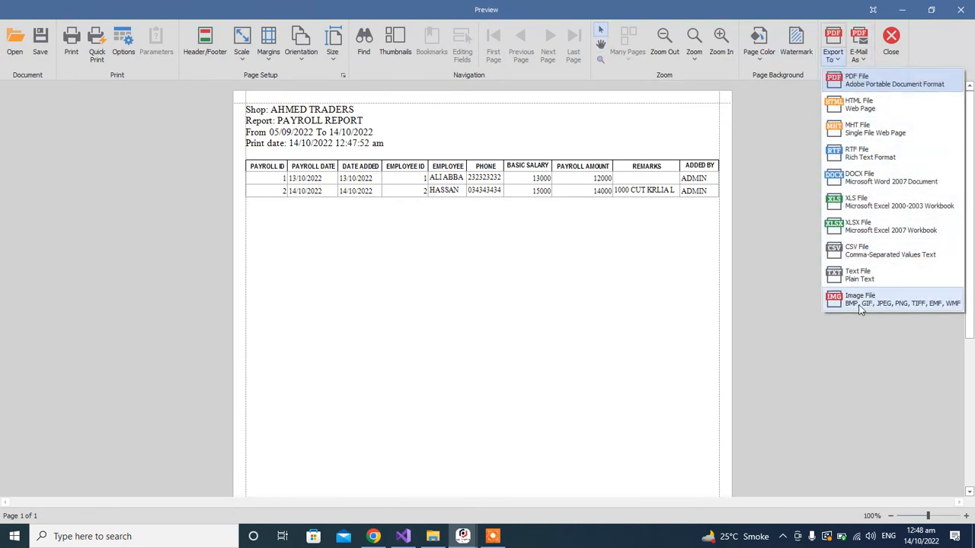
click(617, 281)
click(720, 38)
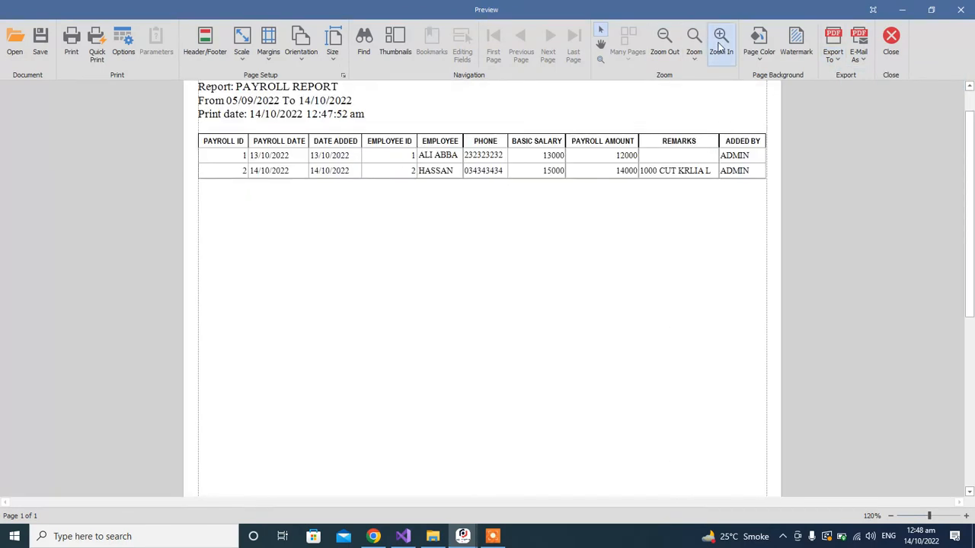
scroll(714, 275, up, 2)
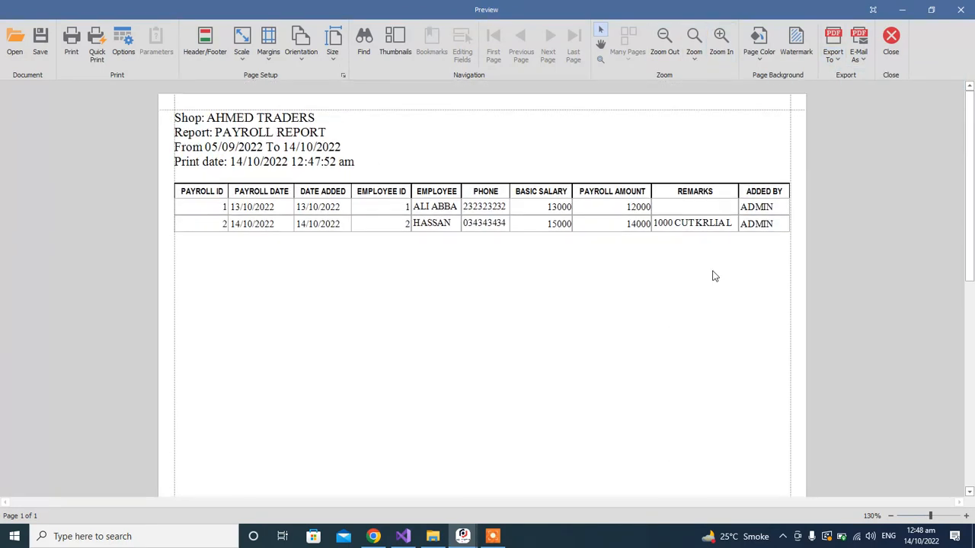
click(724, 49)
scroll(724, 304, up, 1)
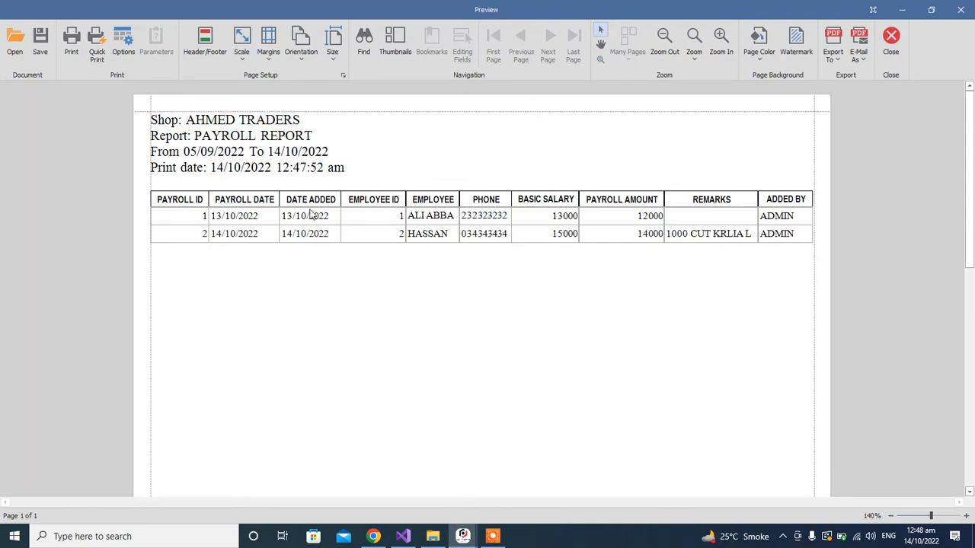
click(893, 41)
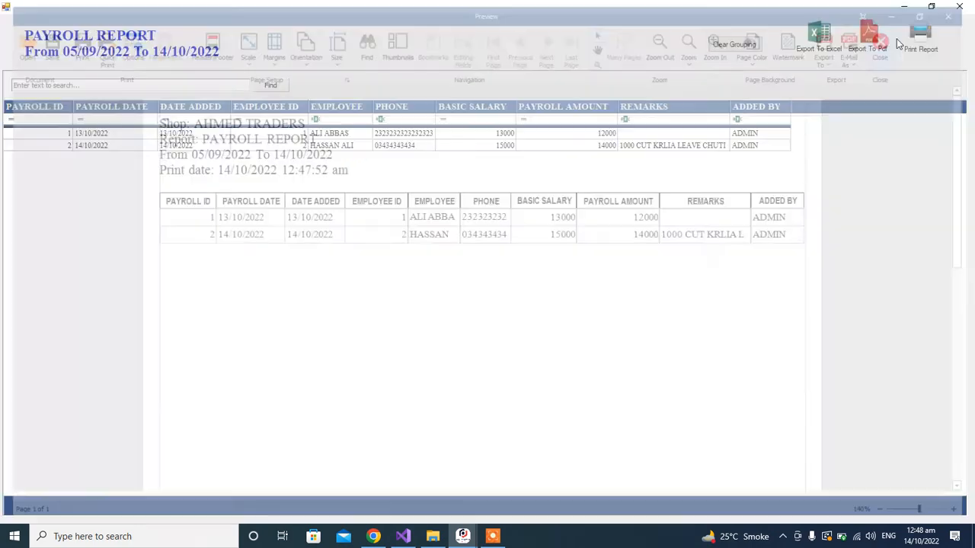
Close the Payroll Report window
click(959, 6)
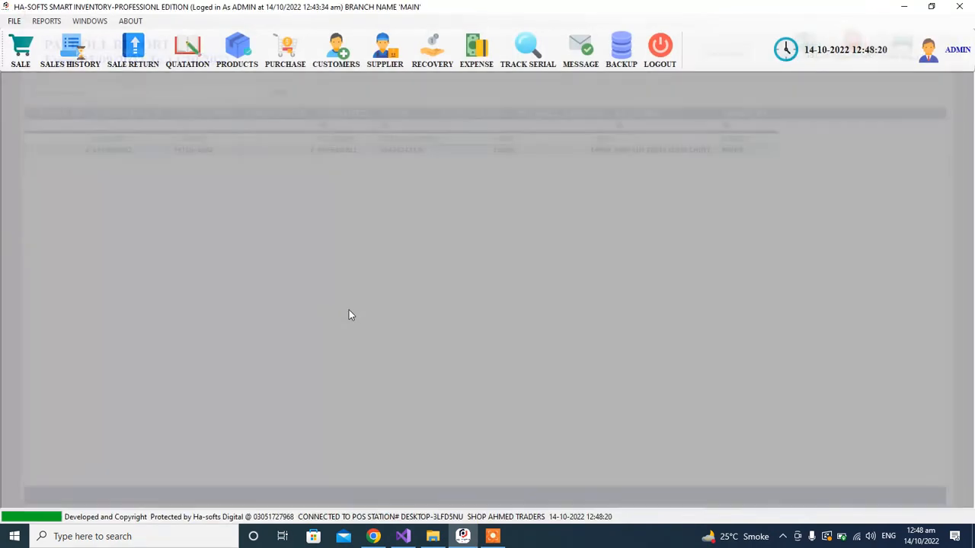